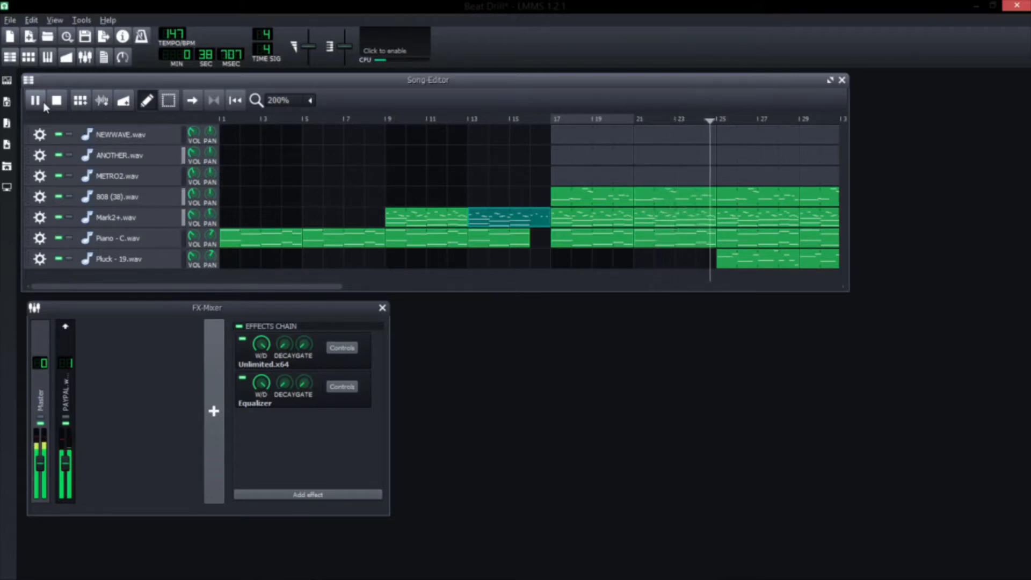
Step: Play the ANOTHER.wav and METRO2.wav percussion tracks in solo, one after the other, from around bar 17
left_click_drag(254, 287, 295, 290)
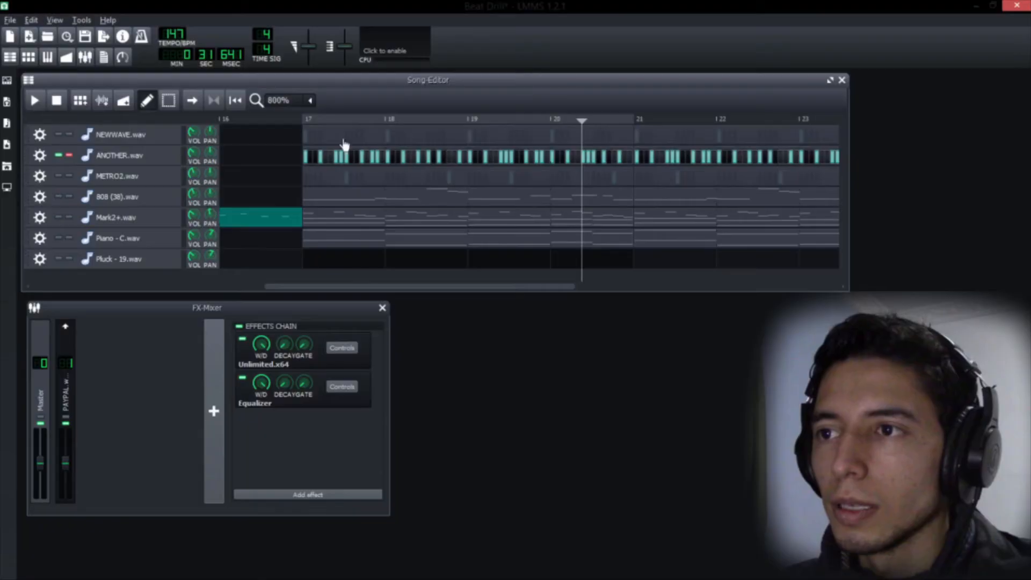
left_click(55, 102)
left_click(35, 100)
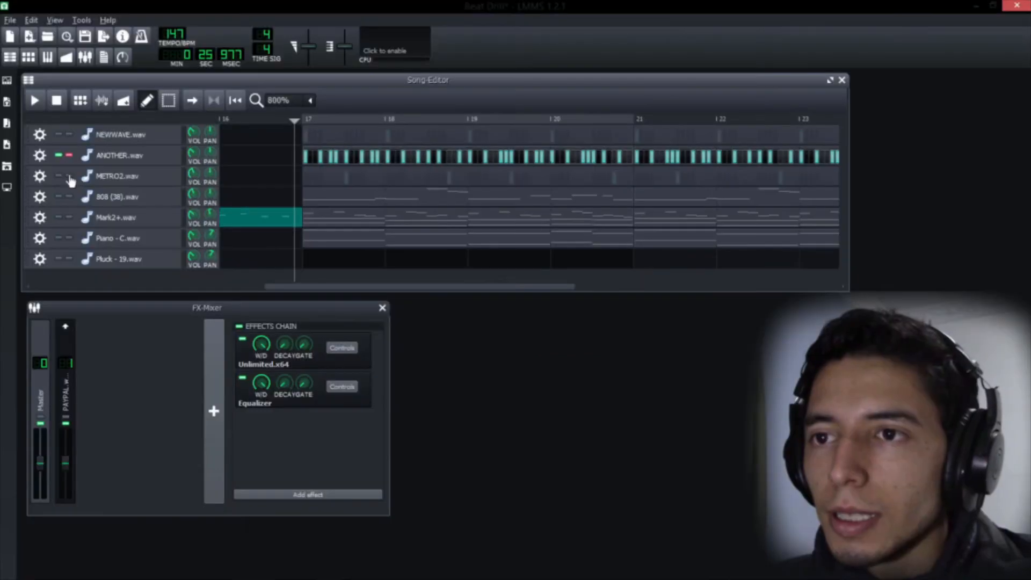
left_click(69, 177)
left_click(36, 102)
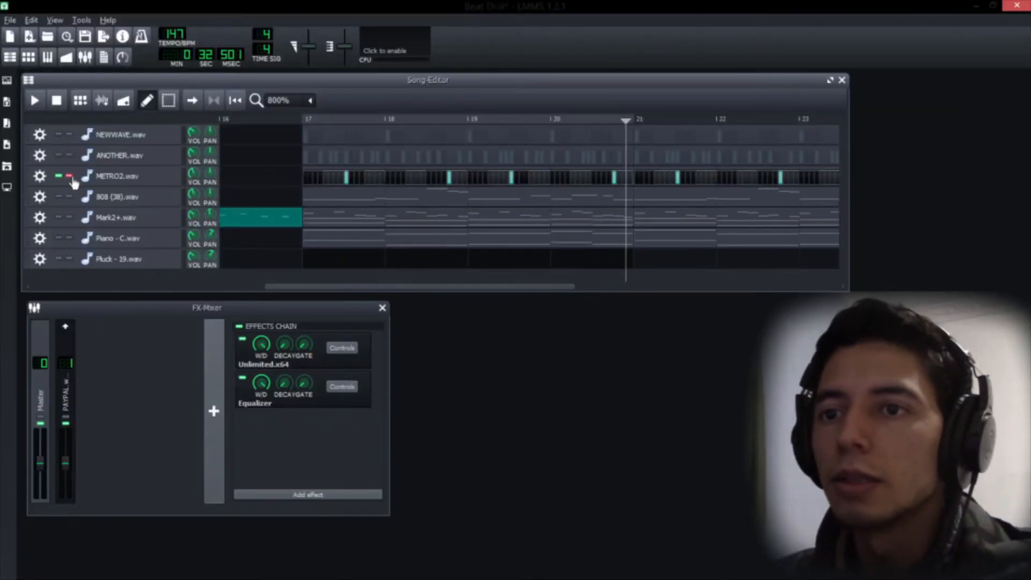
Step: Solo the 808 (38).wav track, open its pattern at bar 17 in the piano roll and play it
left_click(69, 197)
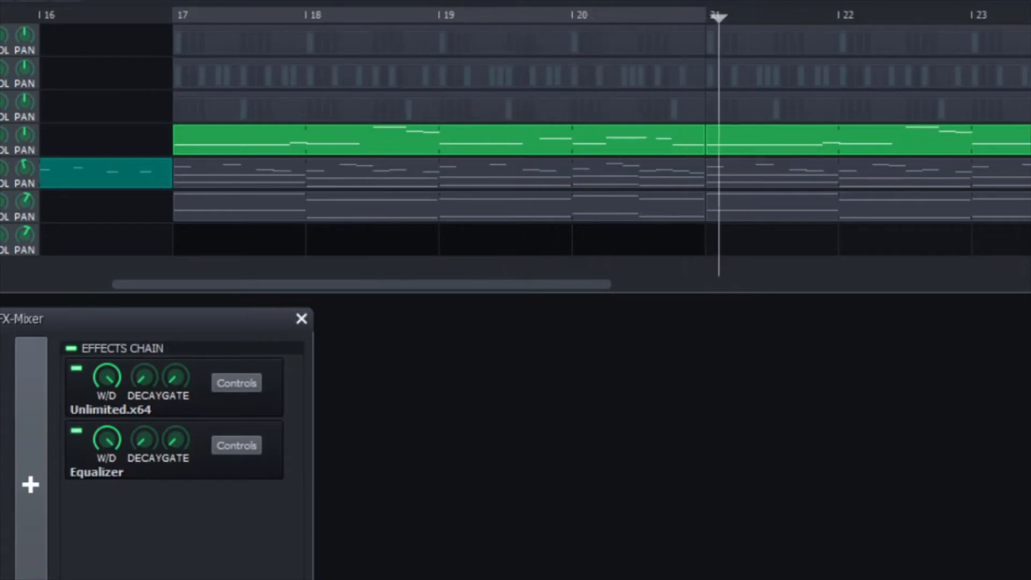
right_click(326, 141)
left_click(354, 152)
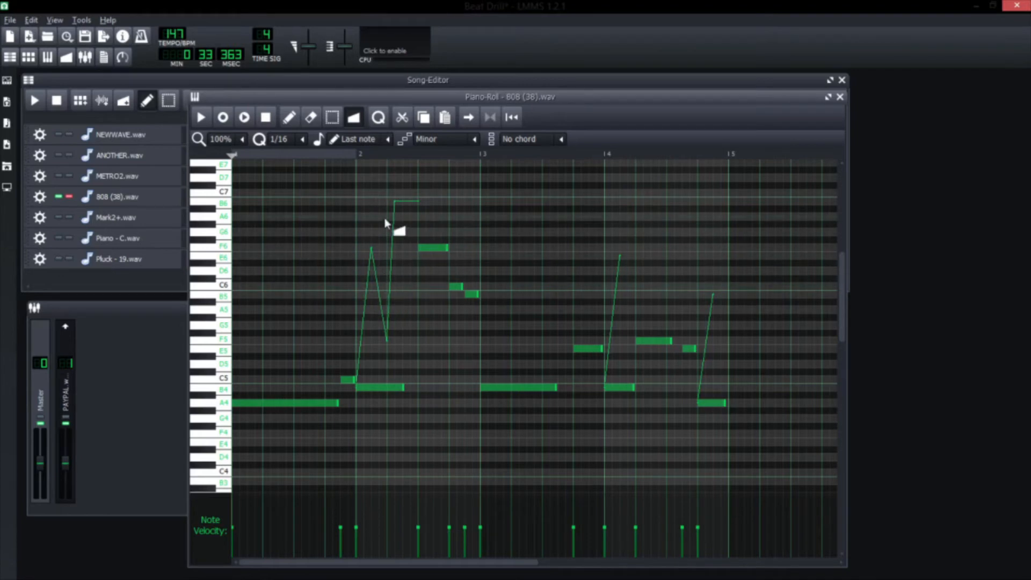
left_click(202, 118)
Step: Open the detuning automation of the first A4 note in the 808 pattern using Detune mode
left_click(353, 118)
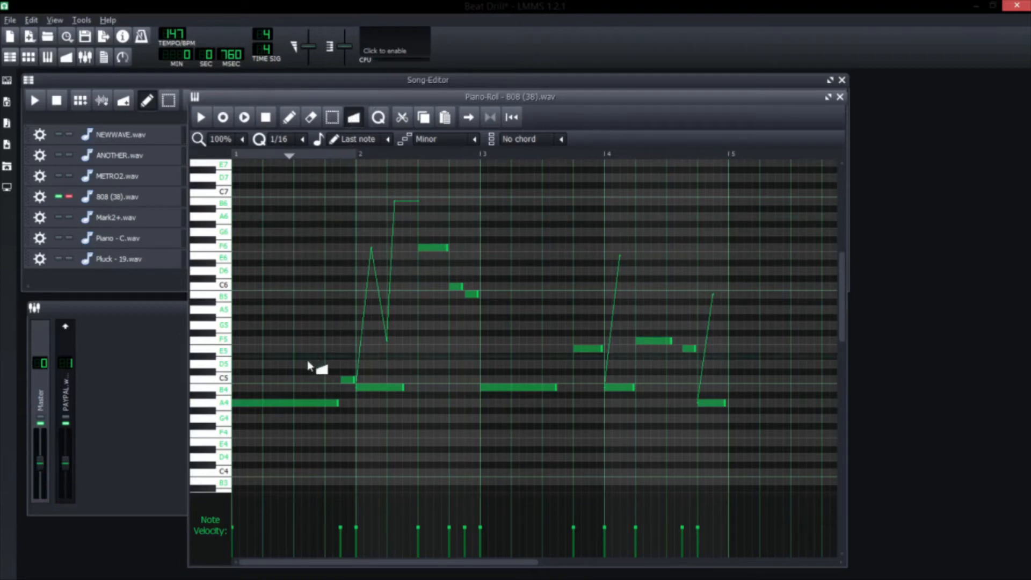
left_click(251, 407)
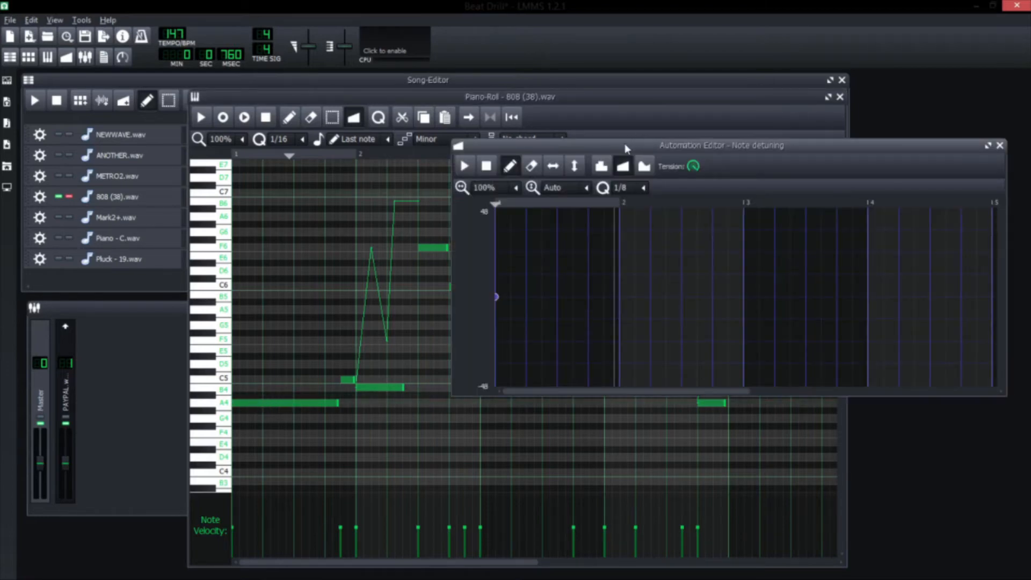
left_click_drag(626, 144, 595, 140)
mouse_move(490, 285)
left_mouse_down()
mouse_move(490, 240)
mouse_move(490, 261)
mouse_move(479, 260)
mouse_move(491, 259)
left_mouse_up()
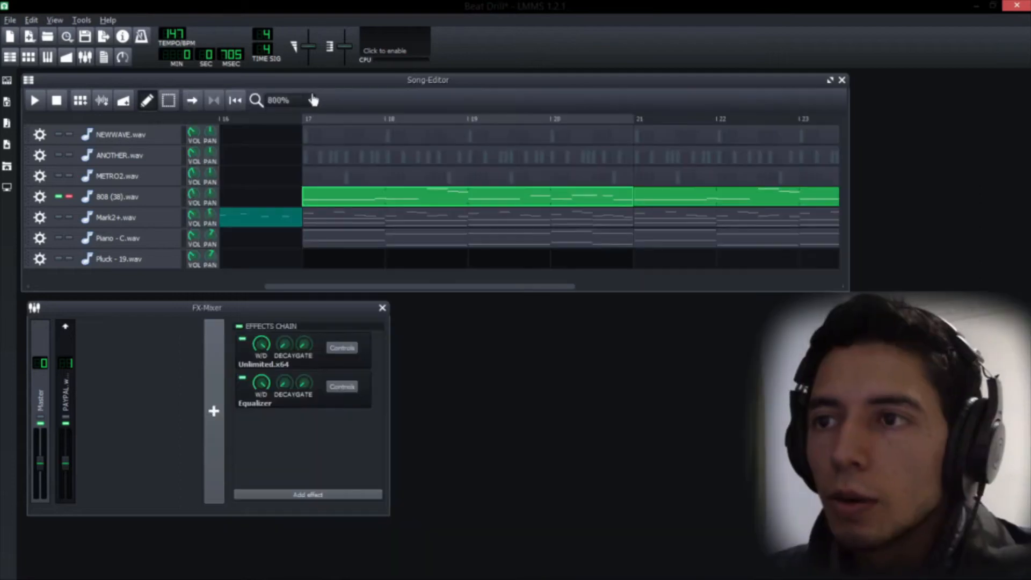
Step: Unsolo the 808 track, solo Mark2+.wav and audition its sample on the instrument's keyboard
left_click(67, 198)
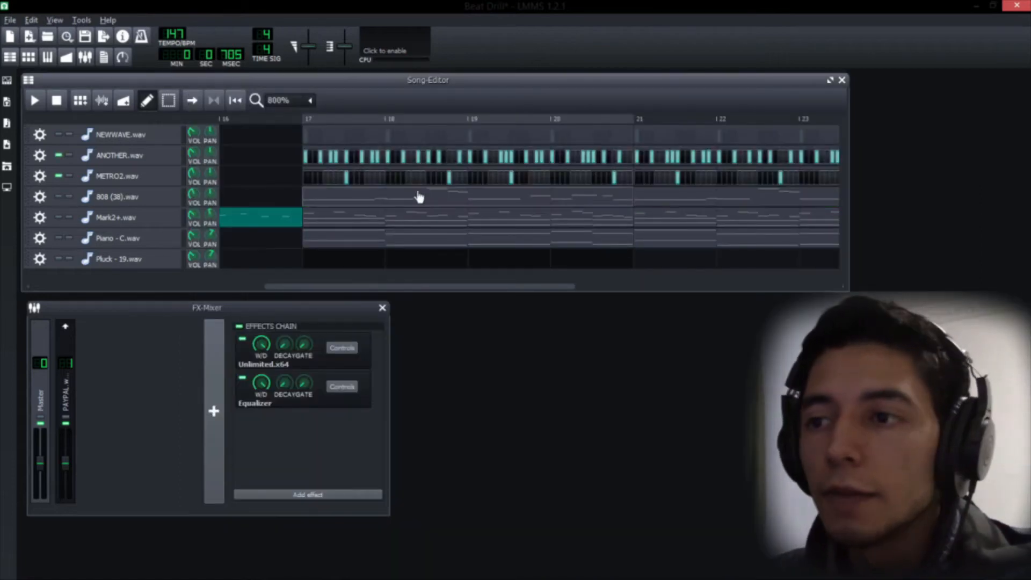
left_click(69, 217)
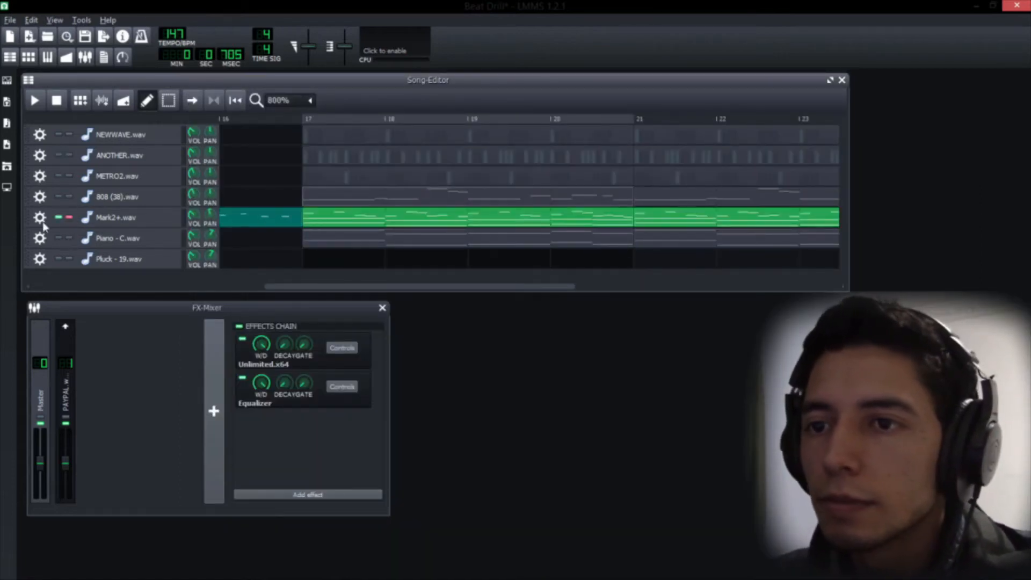
left_click(119, 221)
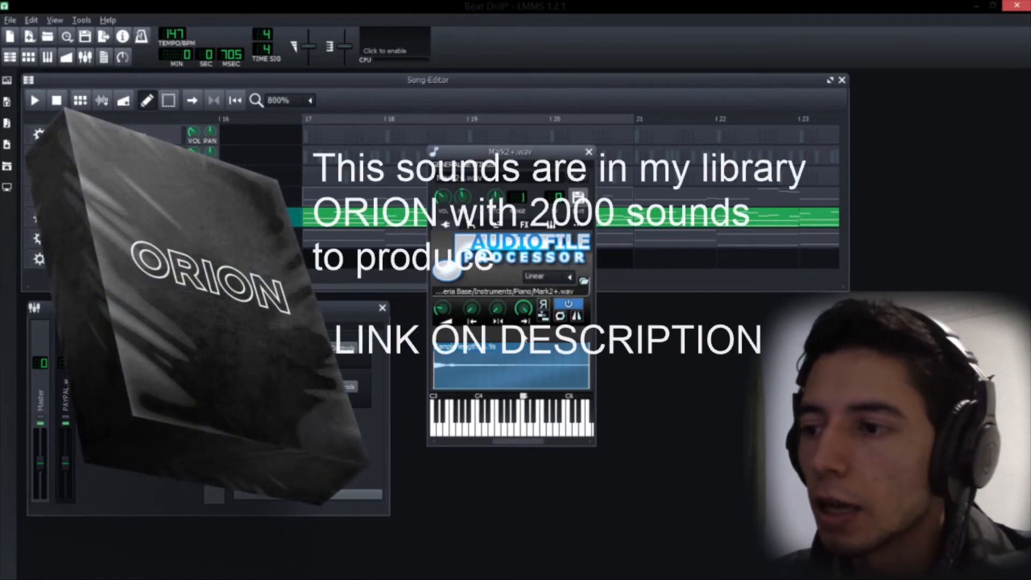
left_click(512, 435)
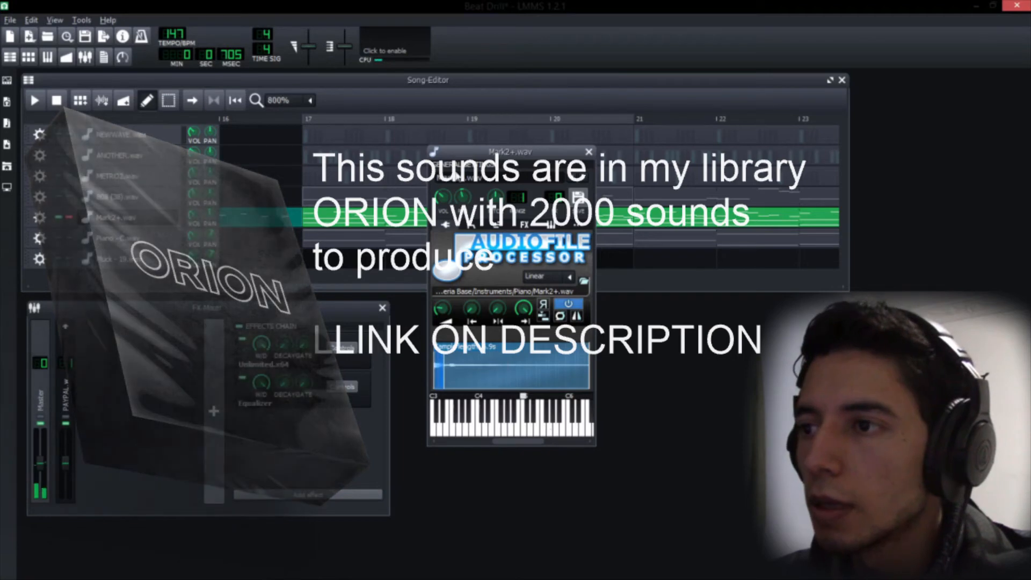
left_click(588, 152)
Step: Open the Mark2+.wav pattern at bar 9 in the piano roll and play its melody and chords
scroll(284, 100, "up", 2)
left_click_drag(274, 287, 89, 285)
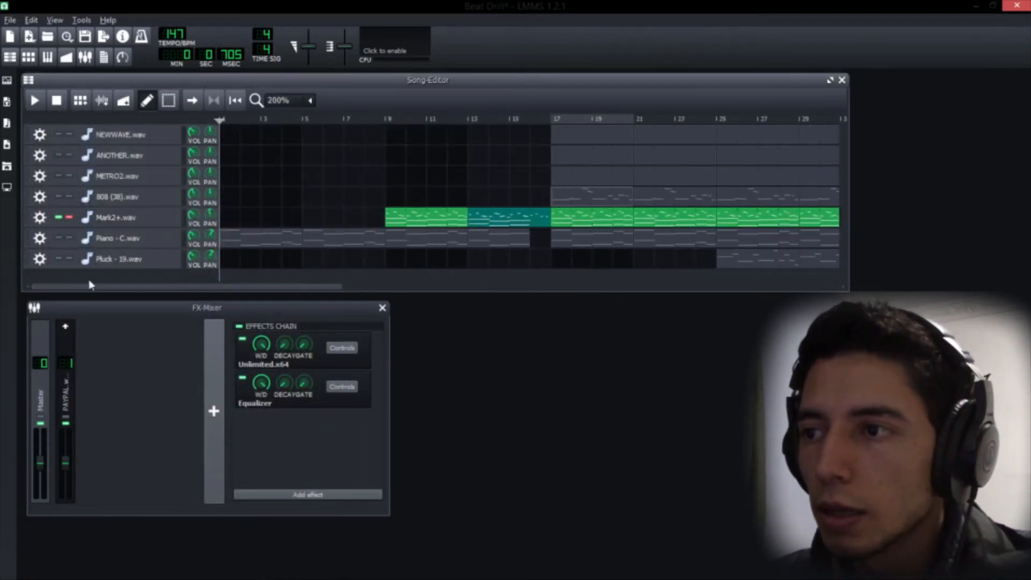
double_click(424, 217)
left_click(198, 119)
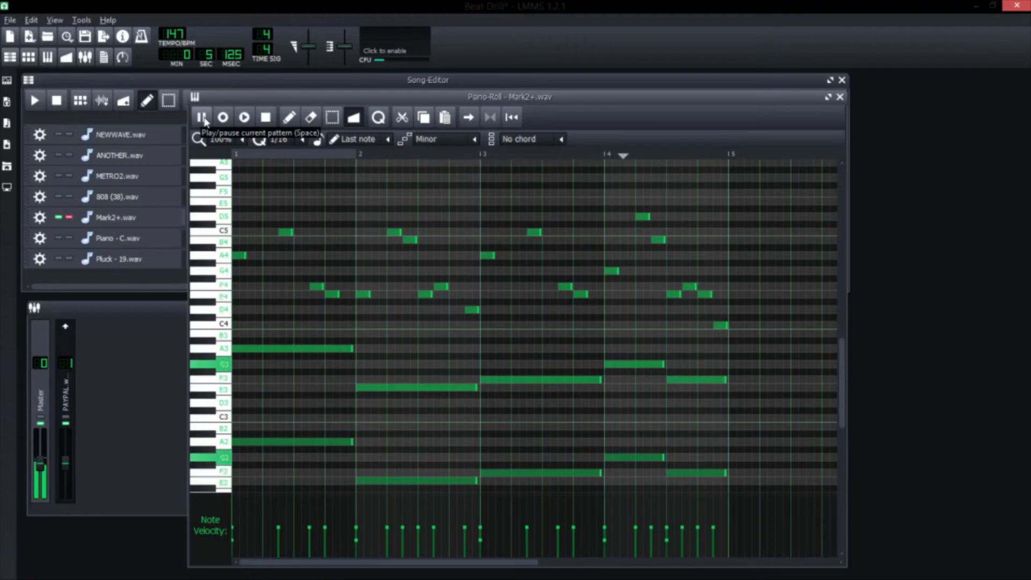
left_click(205, 119)
Step: Play the soloed Piano - C.wav chord pattern in the piano roll, then close the editor
left_click(105, 232)
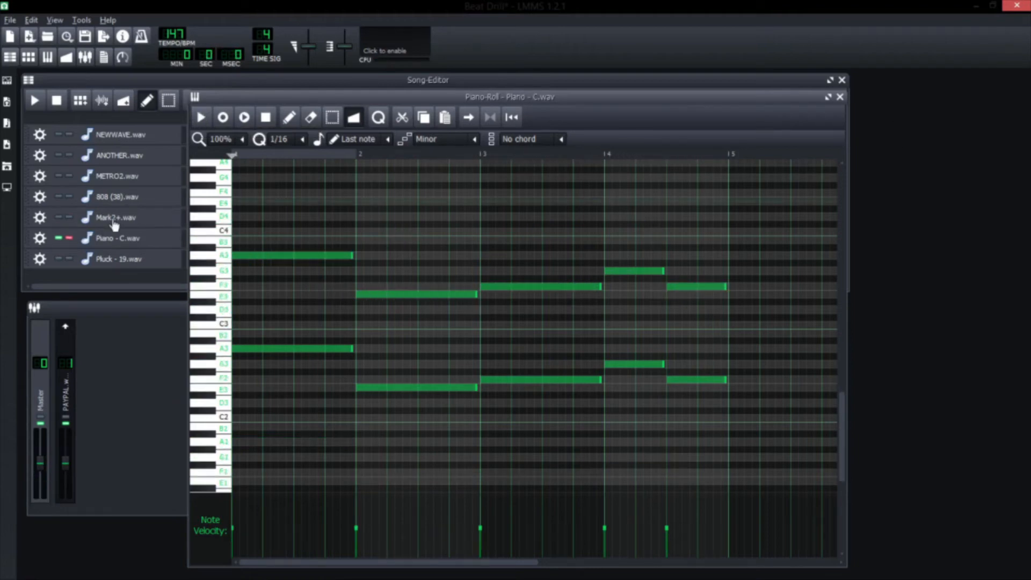
left_click(200, 119)
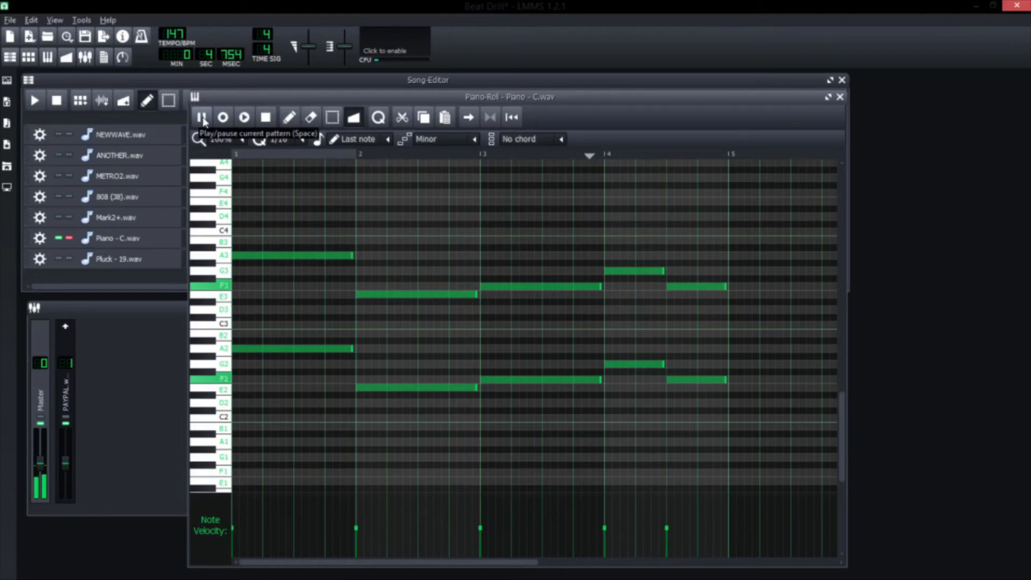
left_click(202, 117)
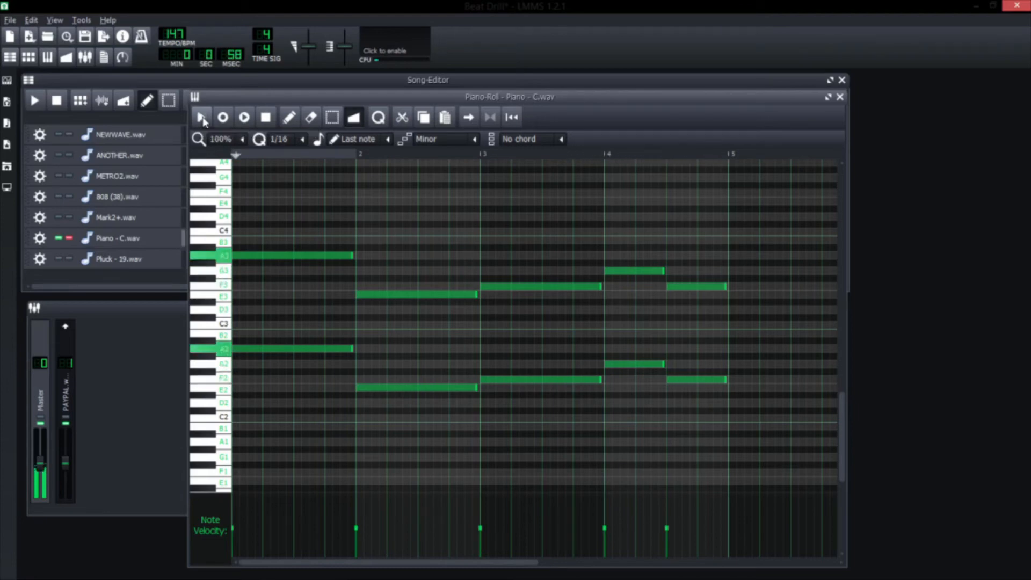
left_click(840, 97)
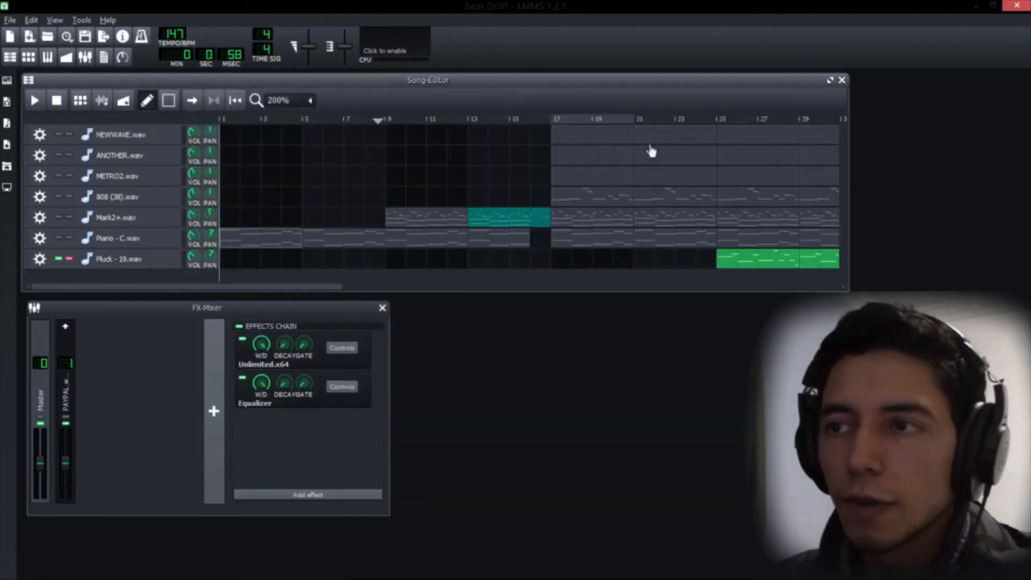
Step: Open the Pluck - 19.wav pattern at bar 25 in the piano roll and audition its sample on the instrument's keyboard
right_click(759, 268)
left_click(773, 267)
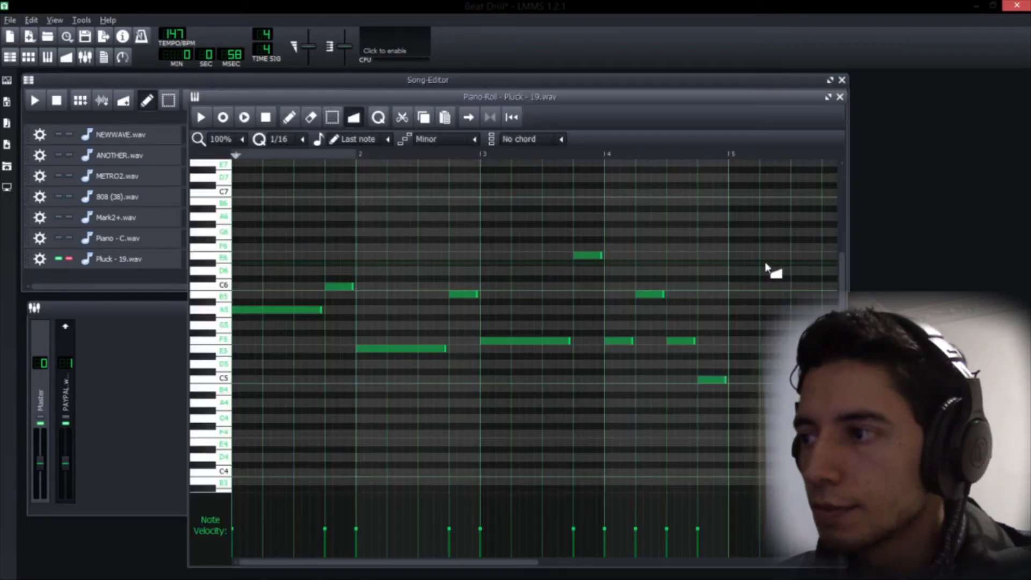
left_click(111, 263)
left_click(517, 429)
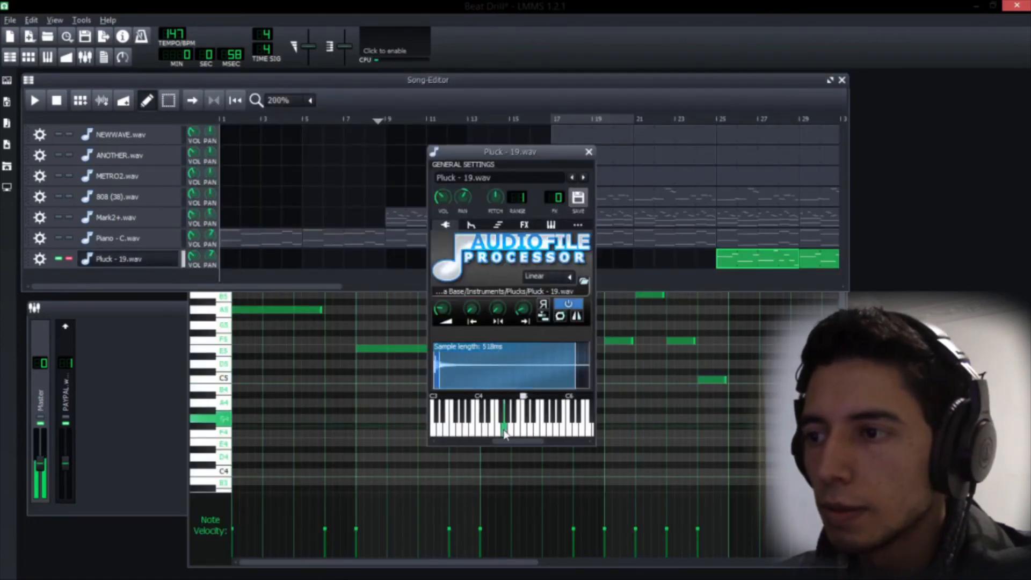
Step: View the Equalizer and Calf Reverb LADSPA controls in the Pluck - 19.wav effects chain and play the pluck pattern
left_click(524, 225)
left_click(544, 259)
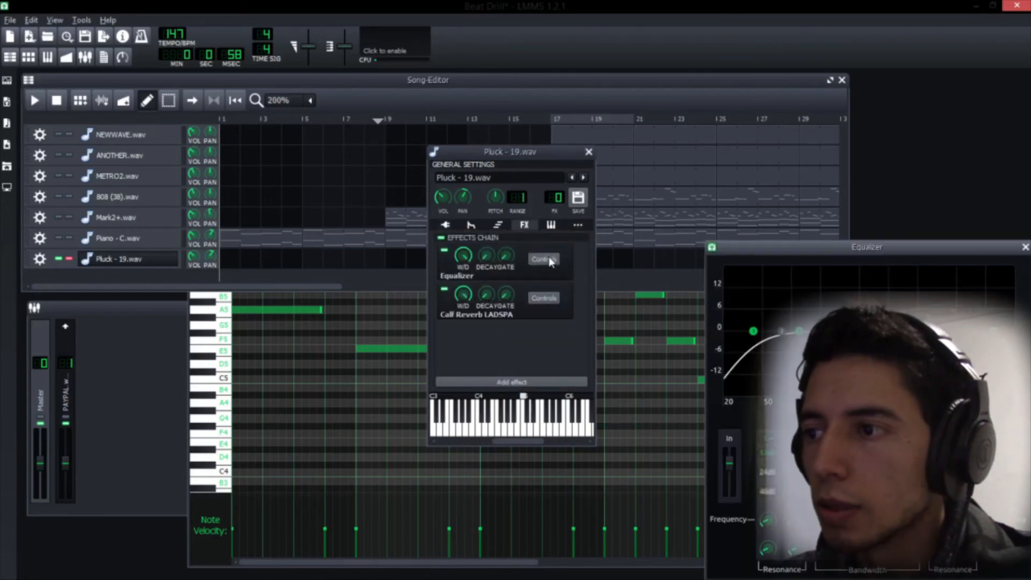
left_click(544, 297)
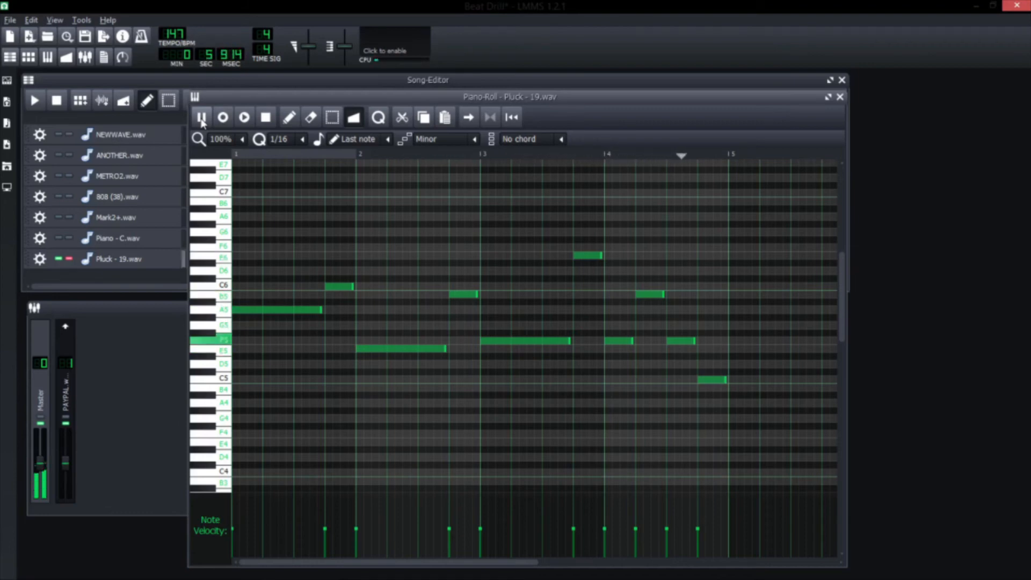
left_click(202, 118)
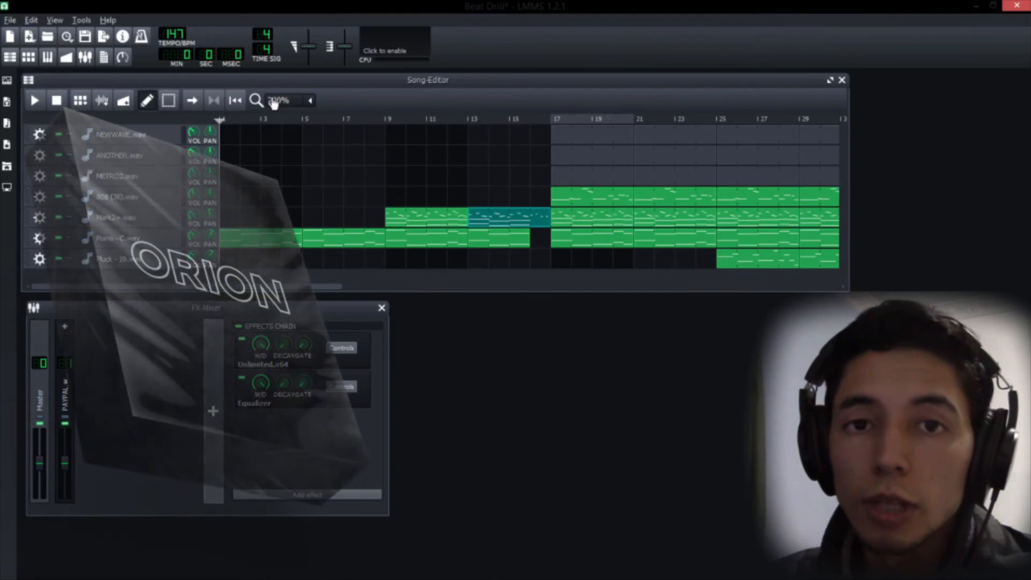
Step: Play the whole song from bar 1 with all tracks unmuted and the song zoom set to 200%
scroll(274, 101, "up", 1)
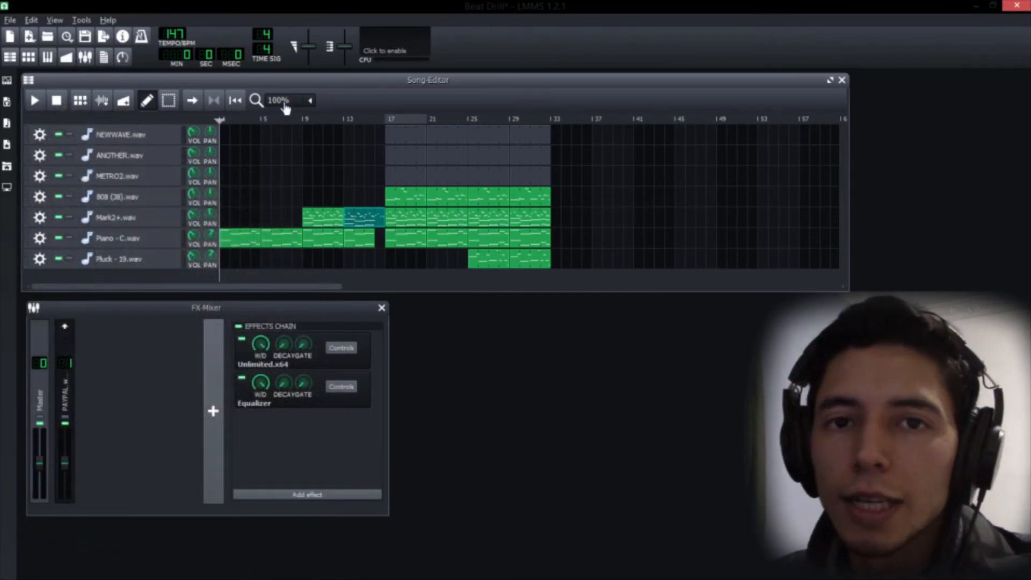
left_click(34, 100)
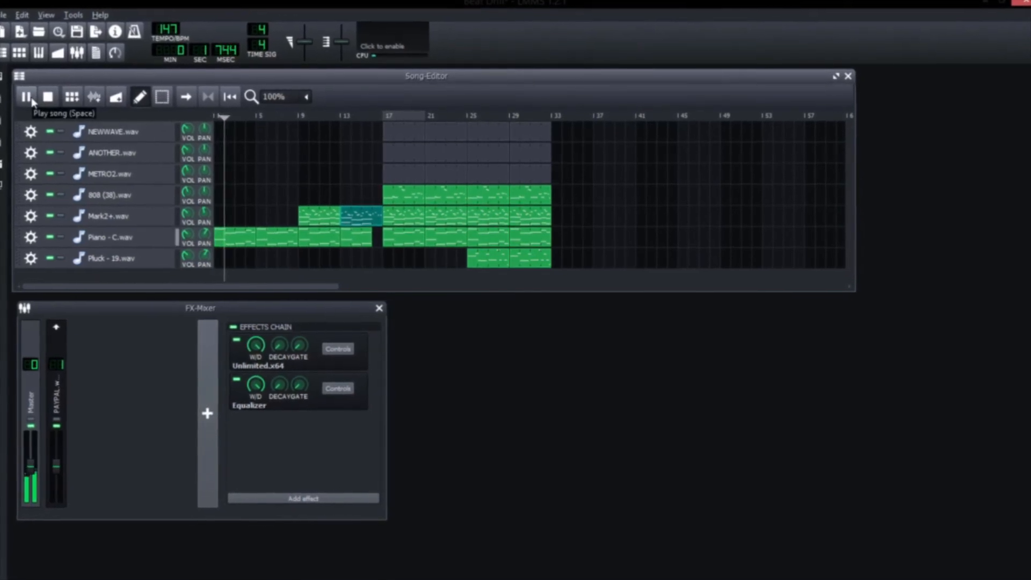
left_click(271, 94)
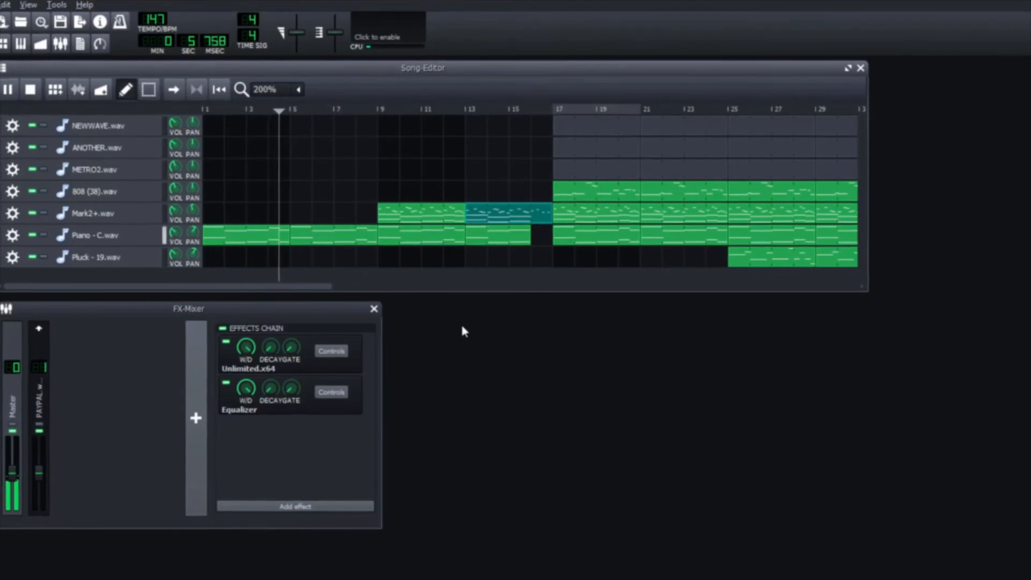